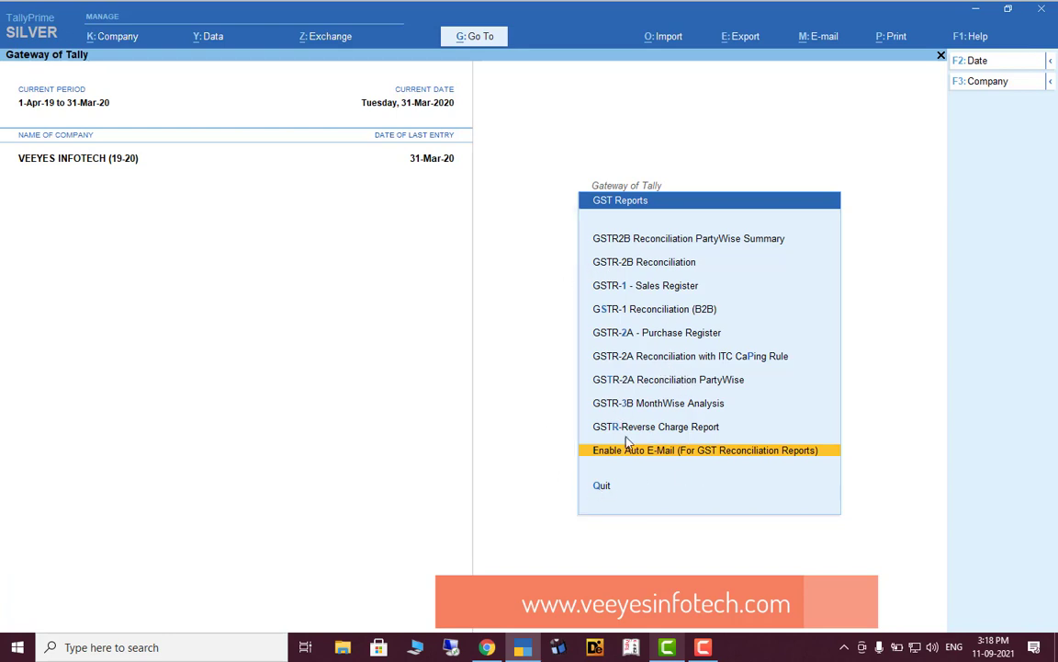
Answer Yes to auto e-mail and review the Gmail default e-mail configuration
click(660, 464)
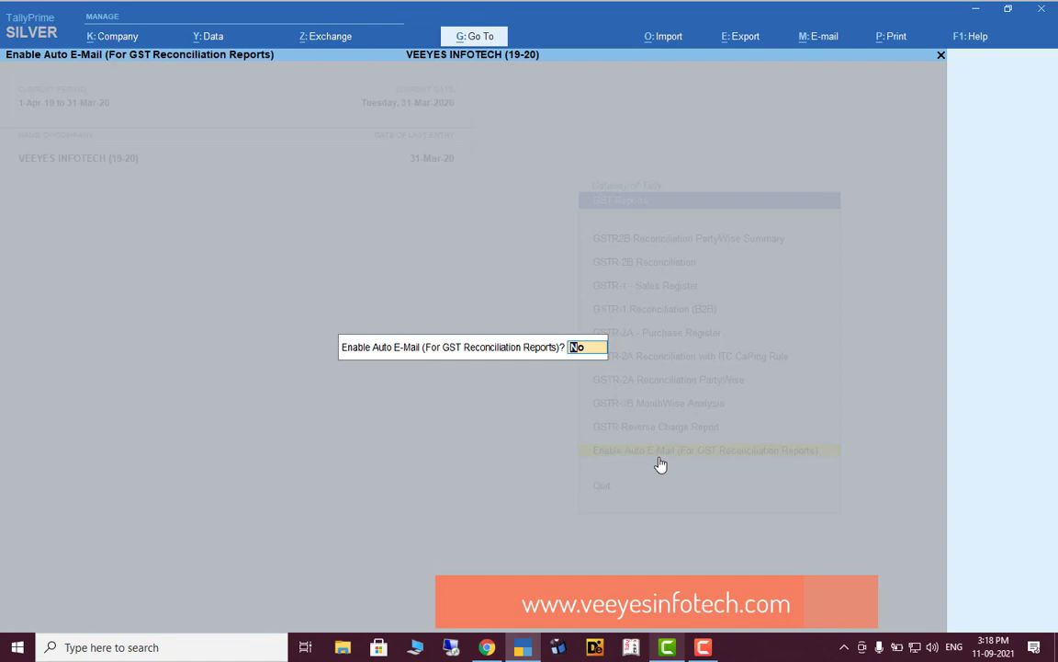
text(y)
key(Return)
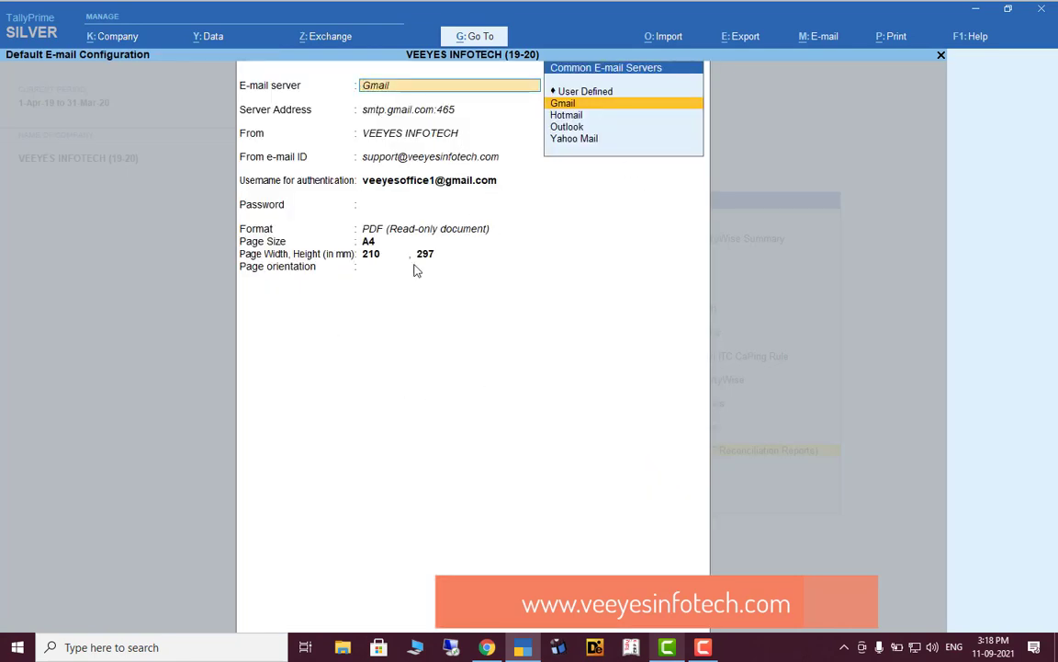
key(Escape)
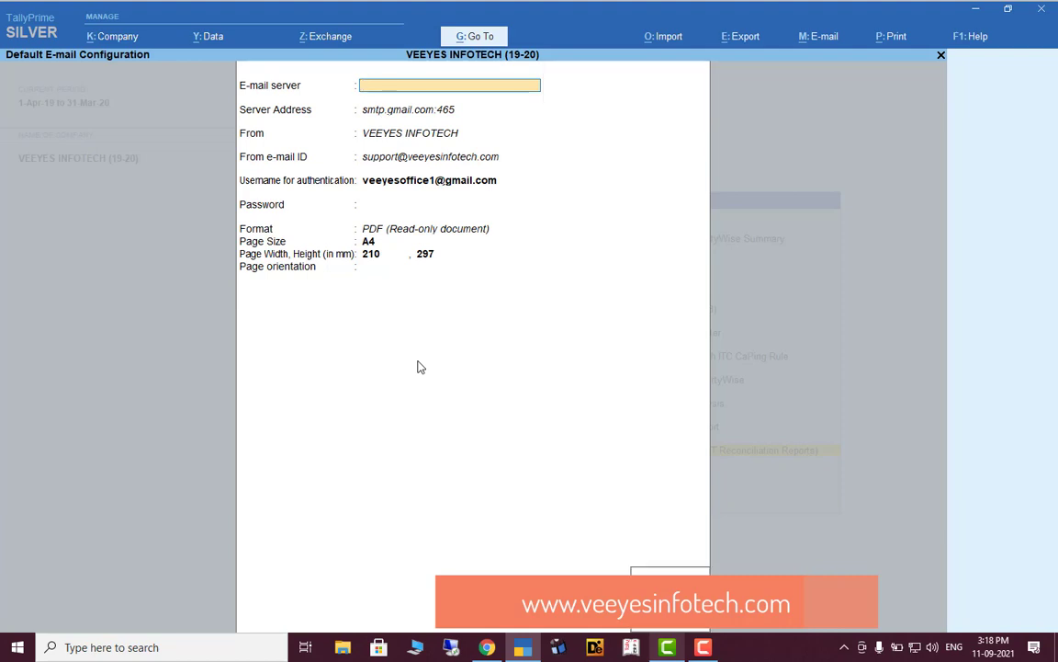
key(Escape)
Clear the auto e-mail answer and quit back to the GST Reports menu
key(BackSpace)
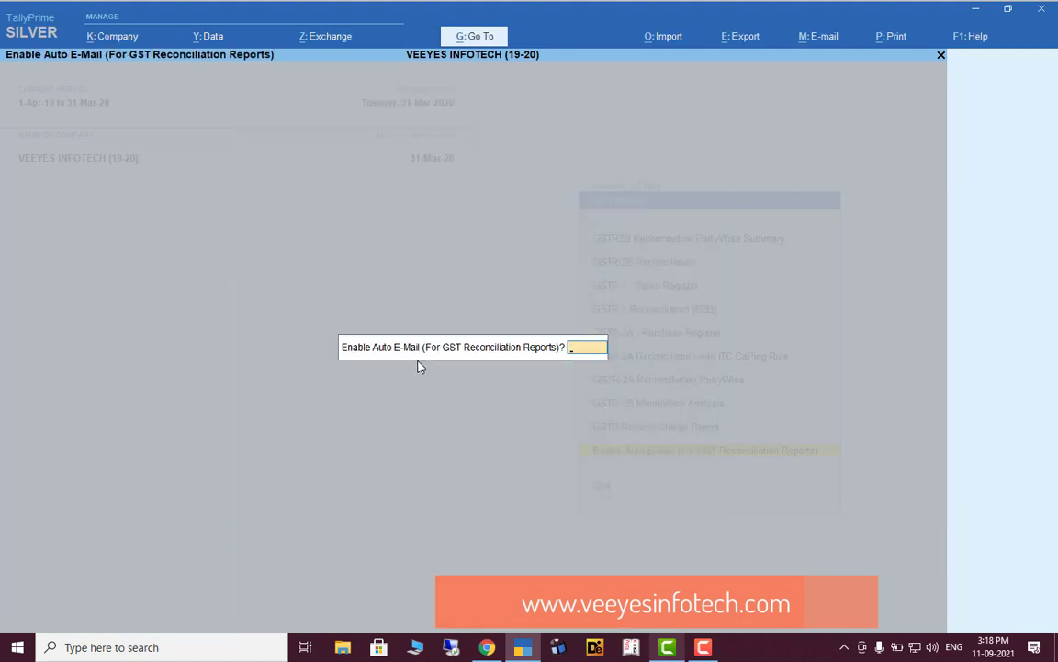
key(Escape)
key(y)
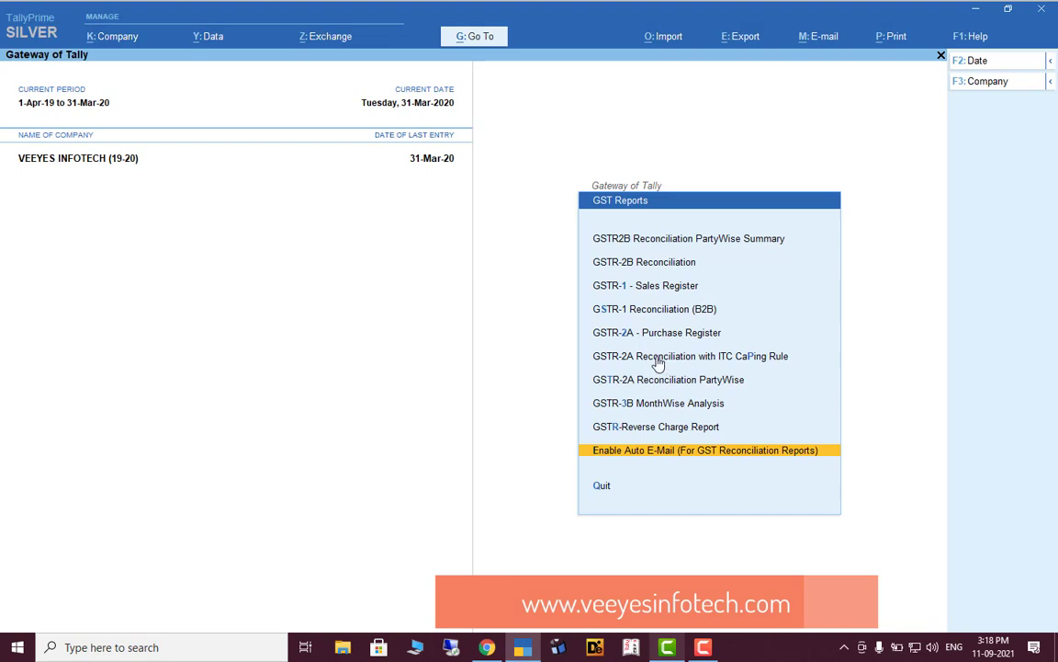
Run GSTR-2A reconciliation from C:\veeyes\2a, 2B reconciliation No, ignoring differences up to 1
click(658, 363)
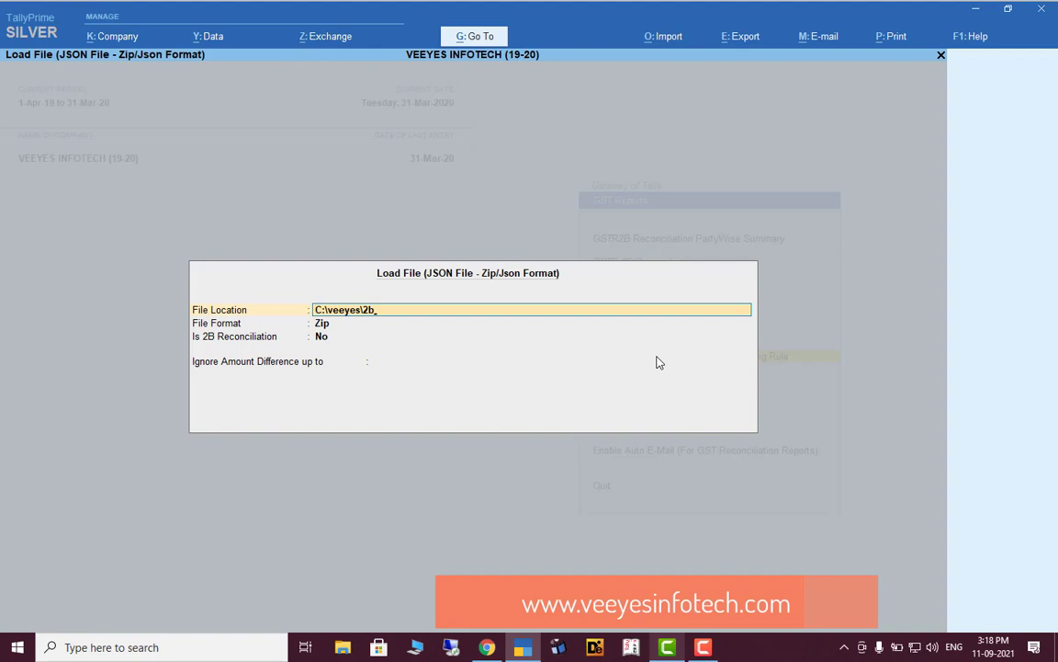
key(BackSpace)
text(a)
key(Return)
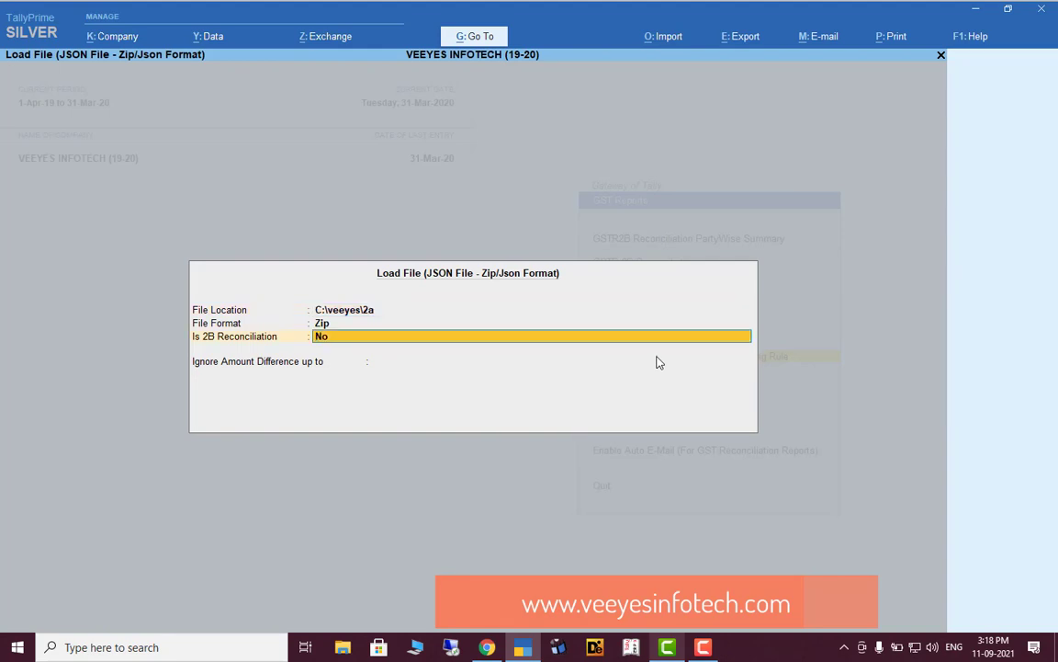
key(Return)
text(1)
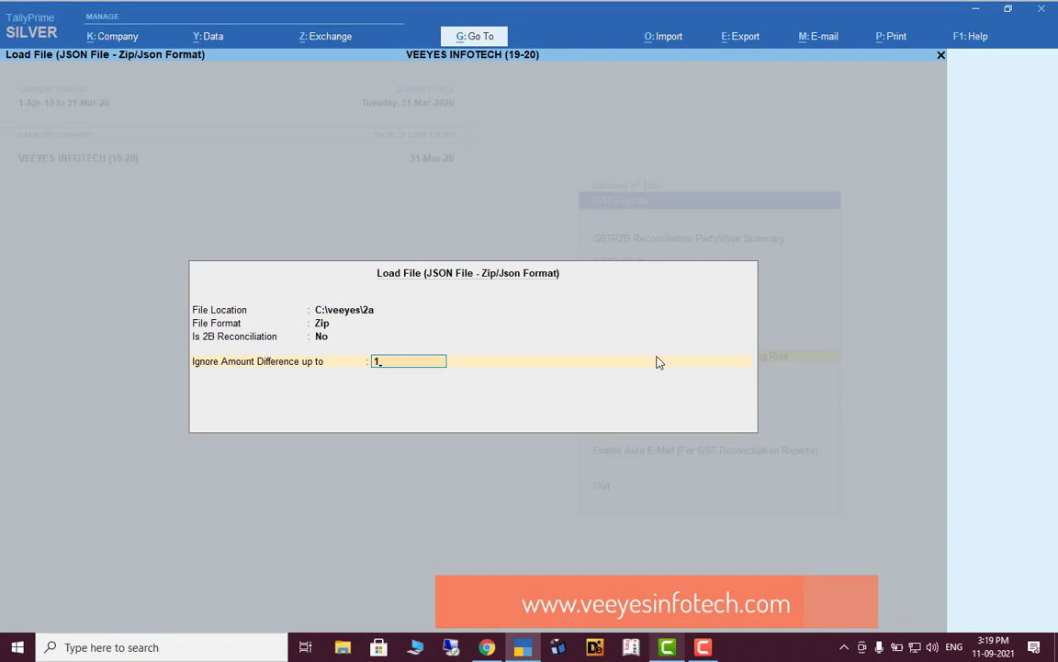
key(Return)
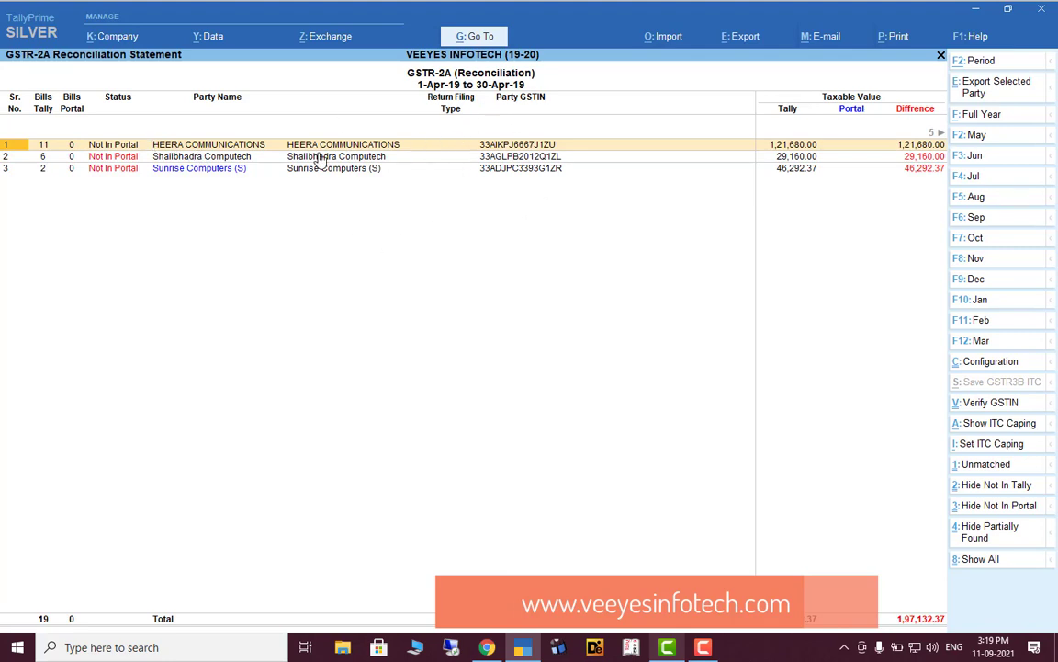
Mark HEERA COMMUNICATIONS and mail its GSTR-2A reconciliation report
key(space)
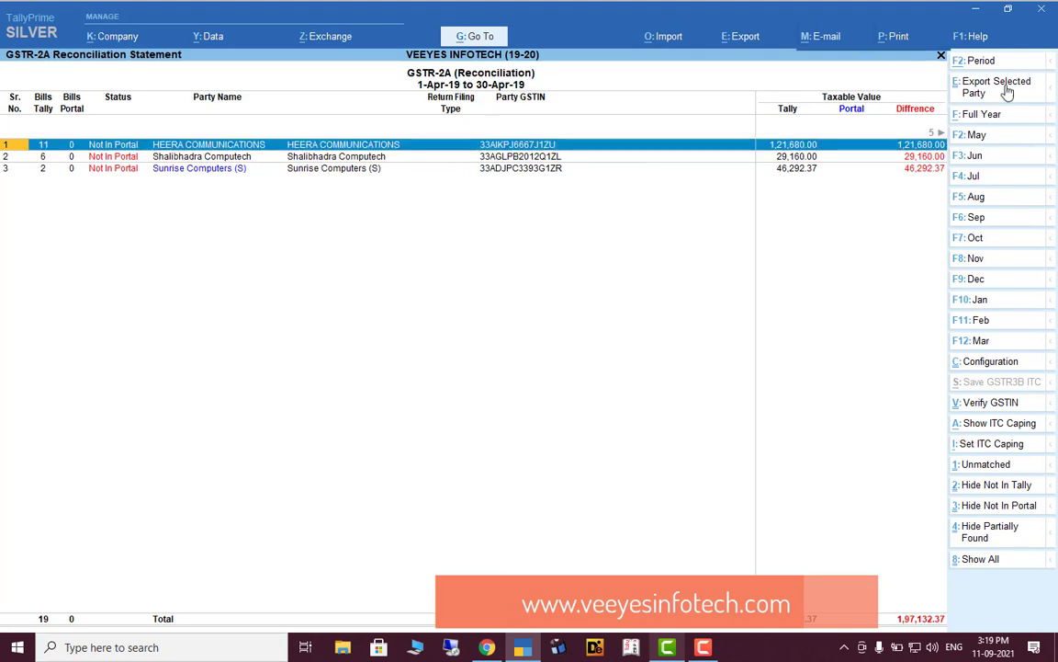
click(829, 41)
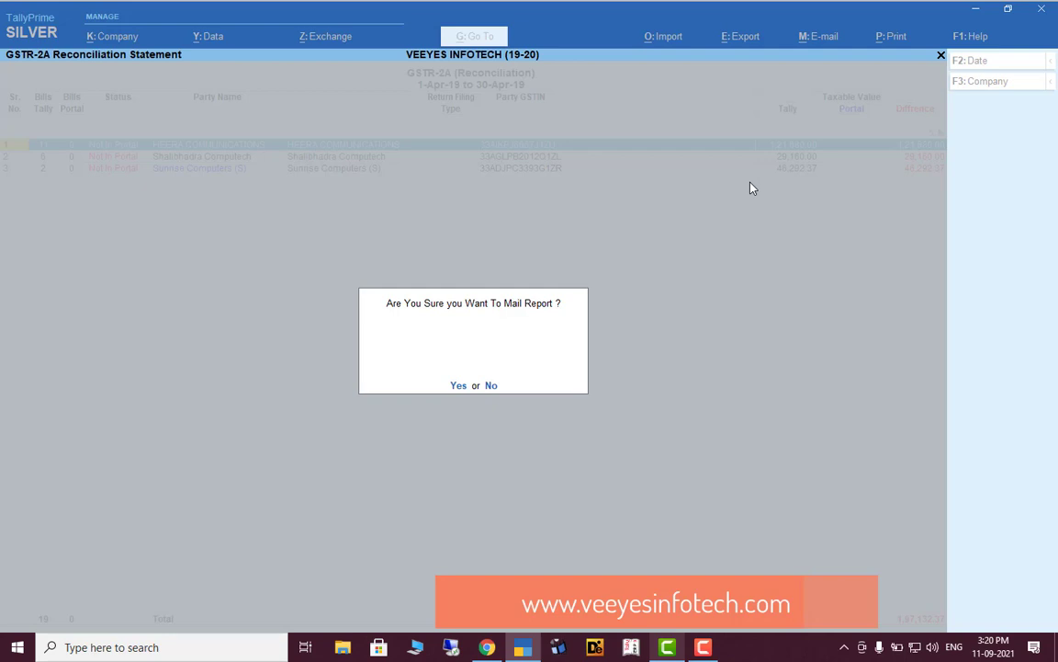
key(Escape)
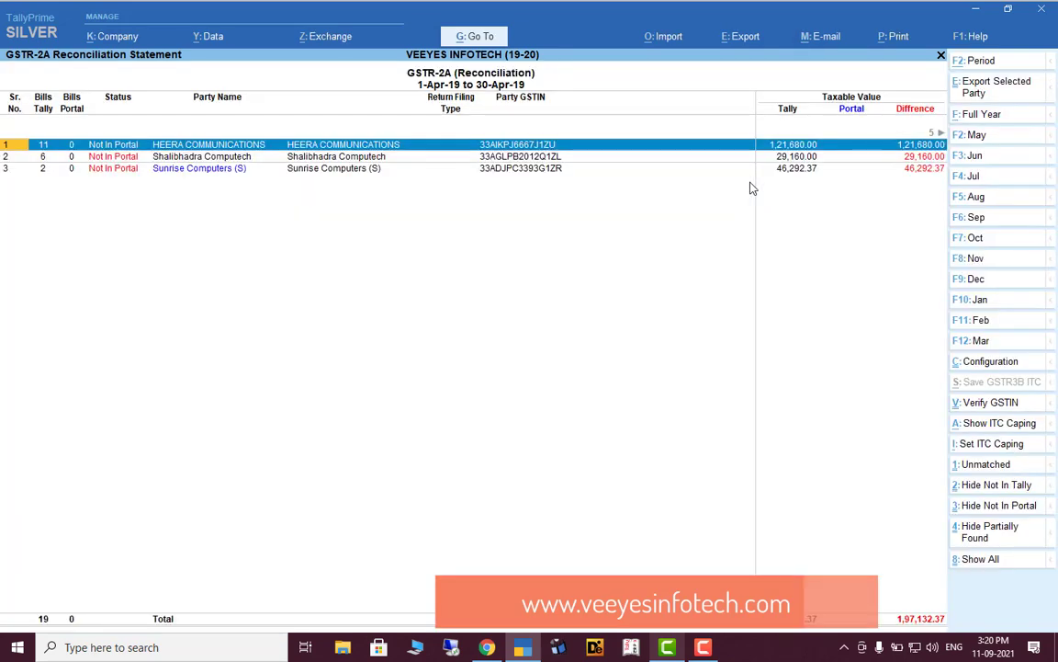
From Gateway of Tally, look up the party's GSTIN in the live GST portal search
key(Escape)
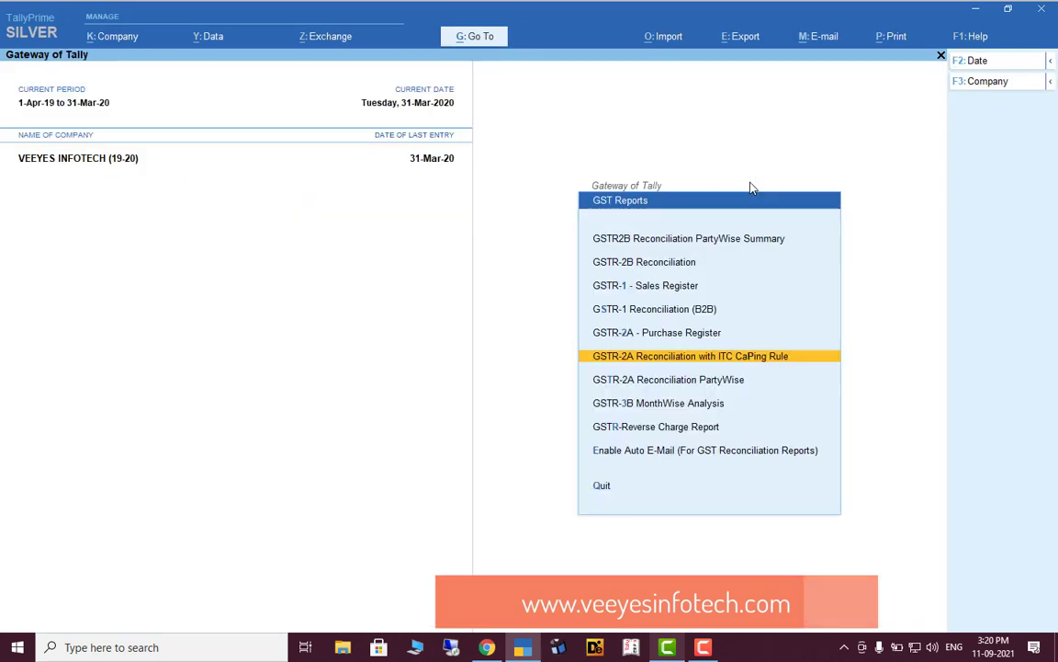
key(Escape)
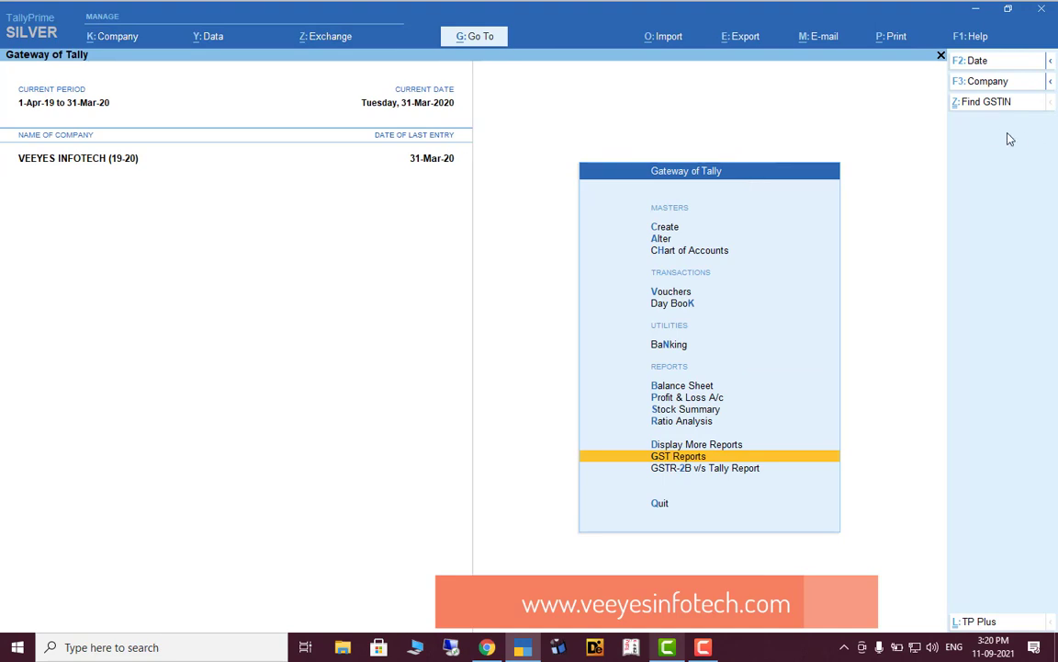
click(986, 108)
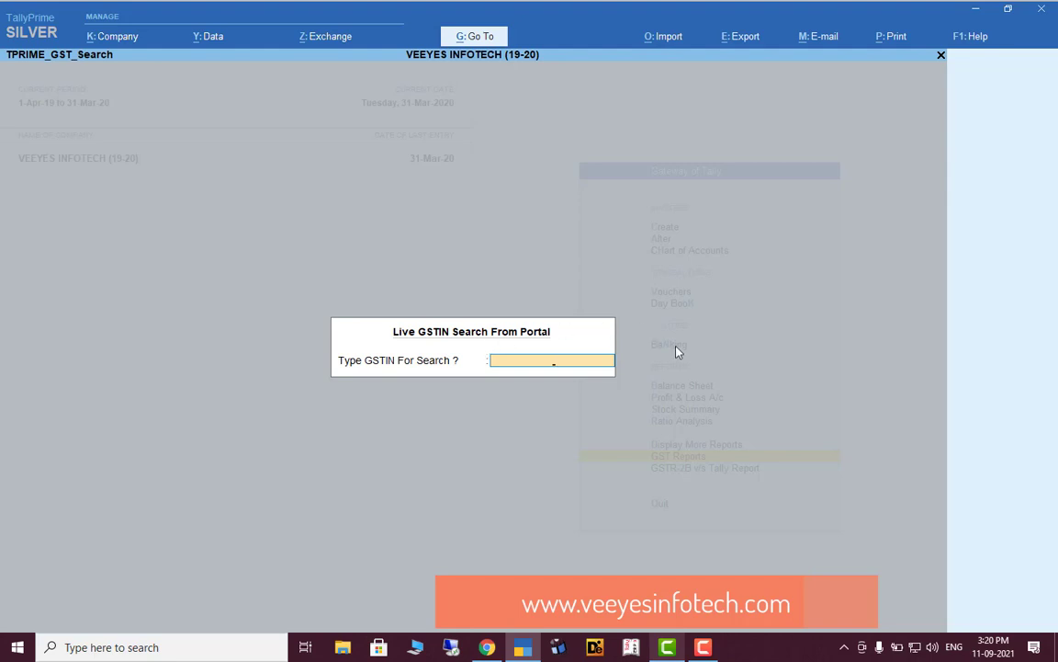
text(33)
text(AFZPV)
text(5623)
text(G1ZV)
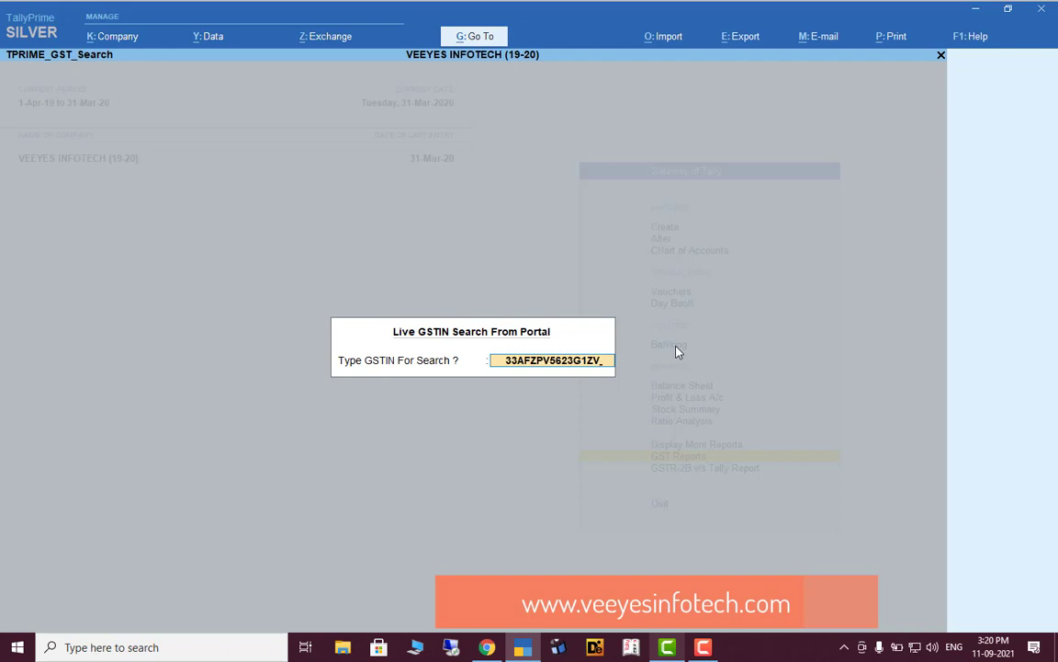
key(Return)
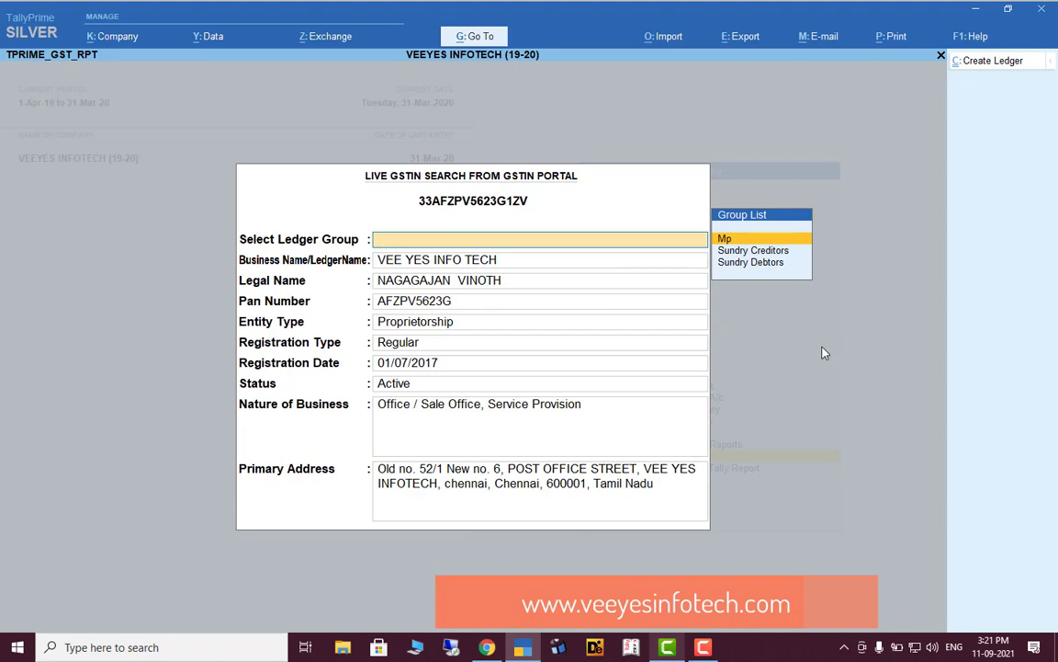
Create the VEE YES INFO TECH ledger under Sundry Debtors, then exit Live GSTIN Search
key(Down)
key(Down)
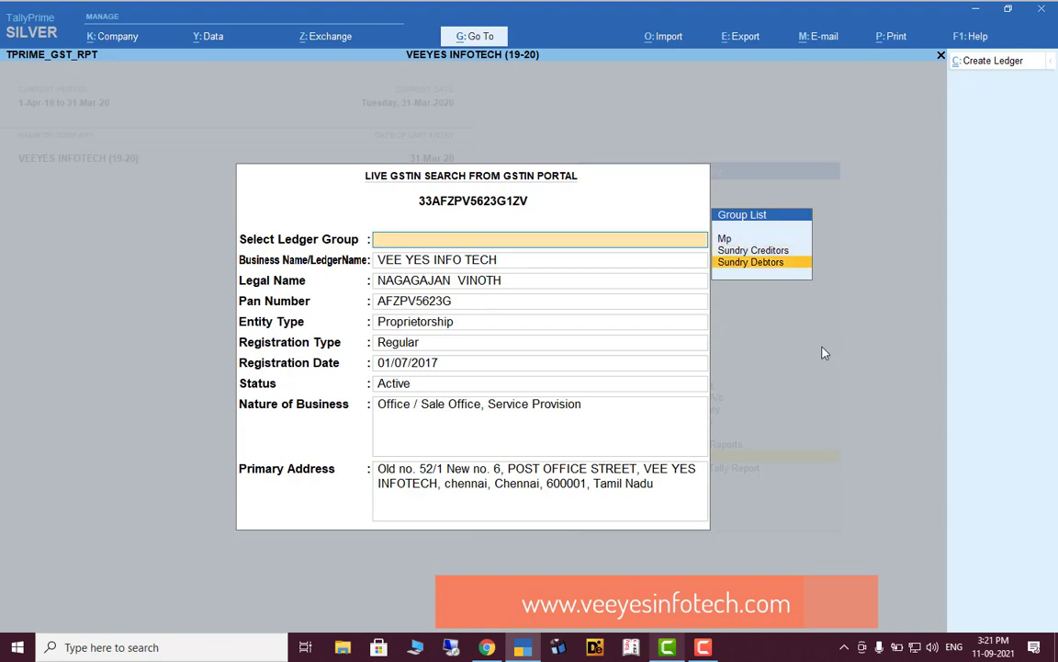
key(Return)
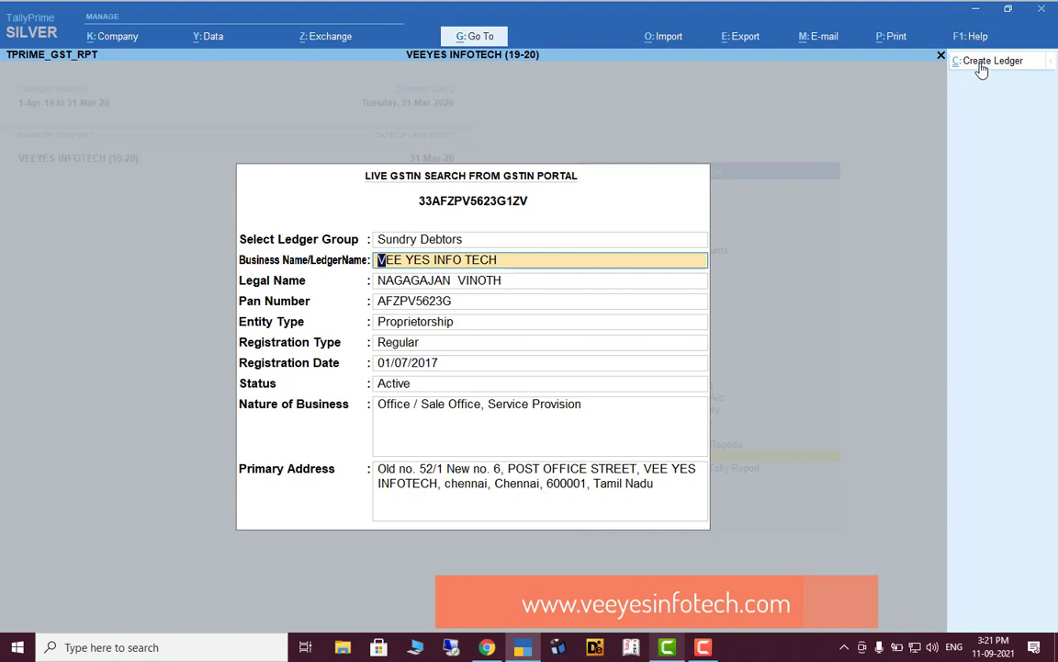
click(981, 73)
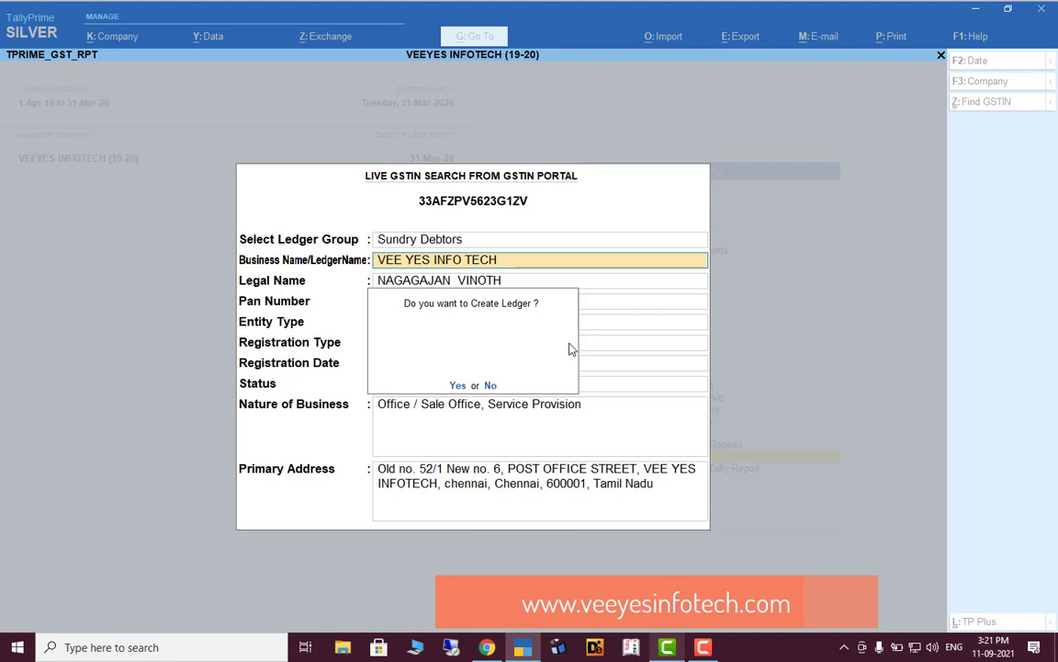
key(Return)
key(BackSpace)
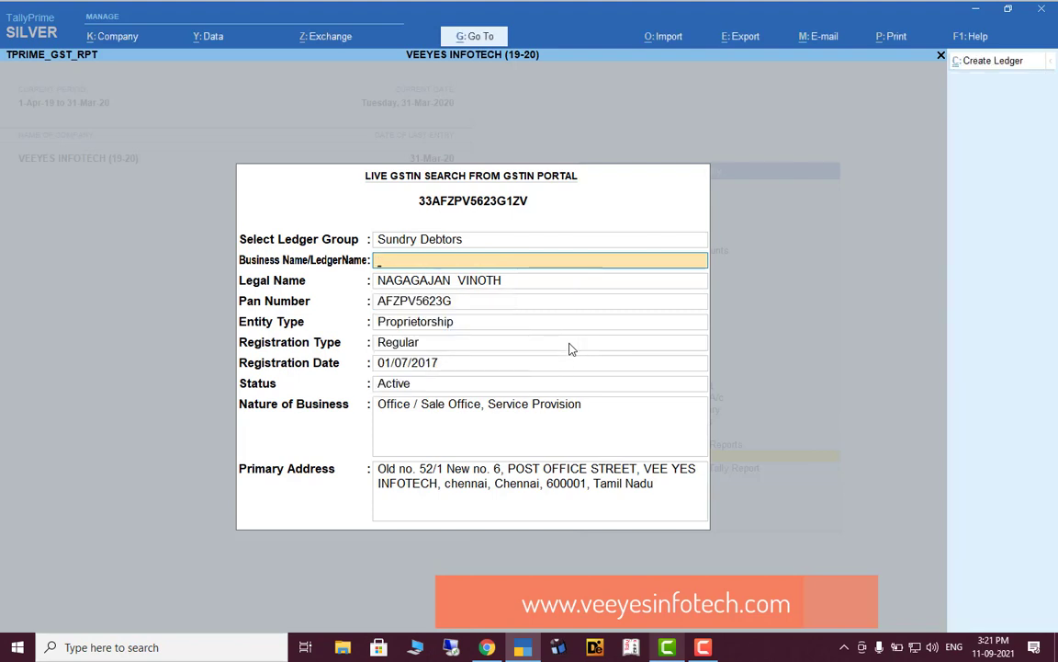
key(Escape)
key(Return)
Decline quitting and go to Display More Reports > GST Reports
key(Escape)
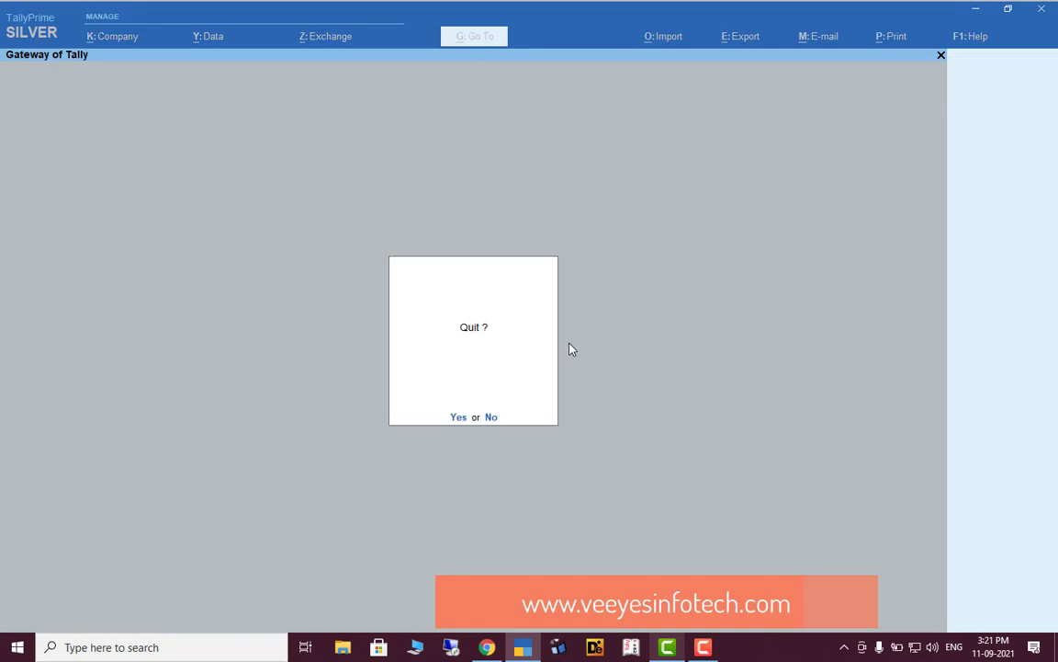
key(n)
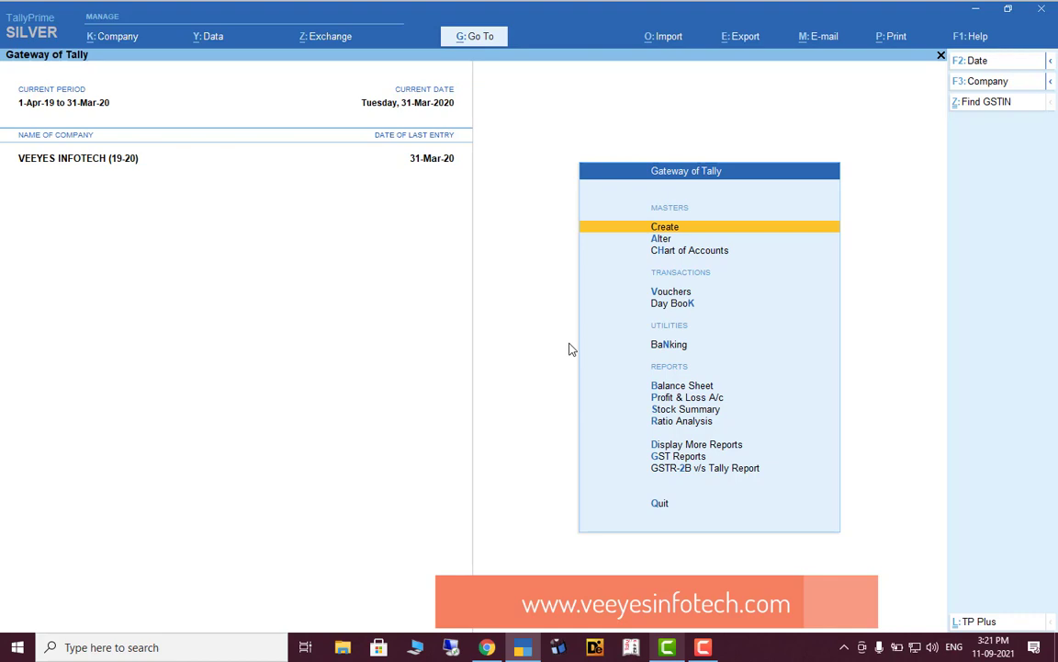
key(d)
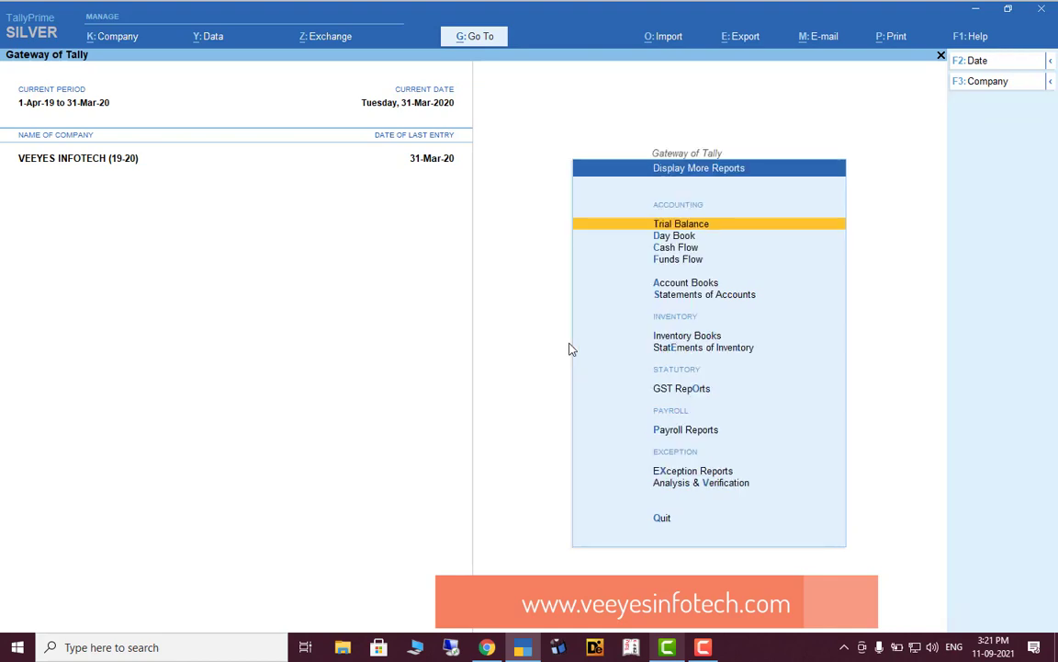
key(o)
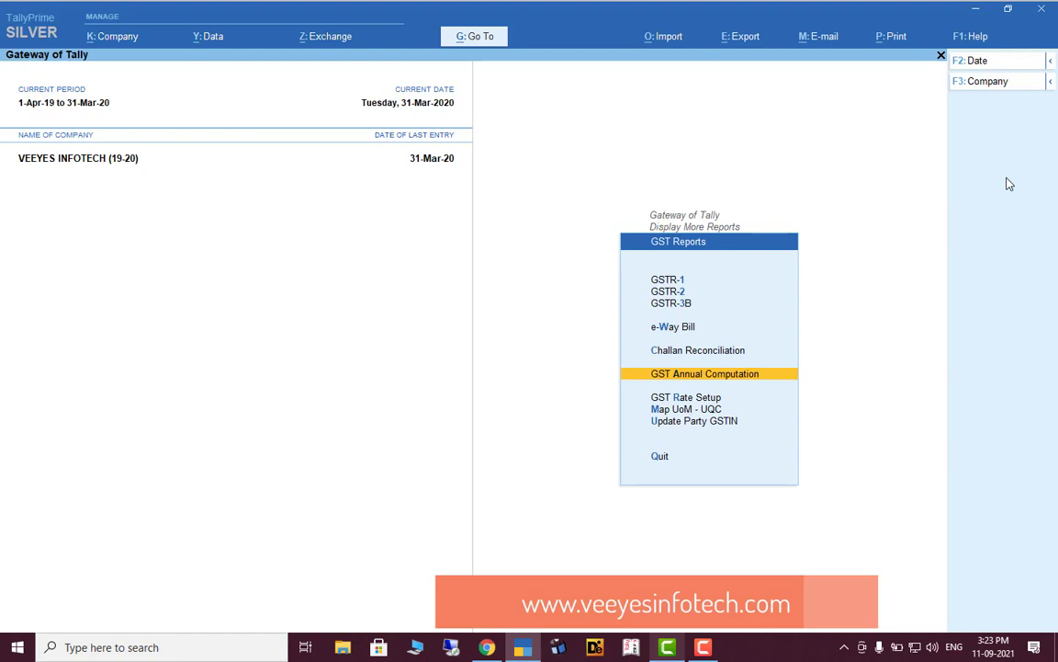
Open GST Annual Computation's Summary of Outward Supplies and preview its HSN JSON
key(Return)
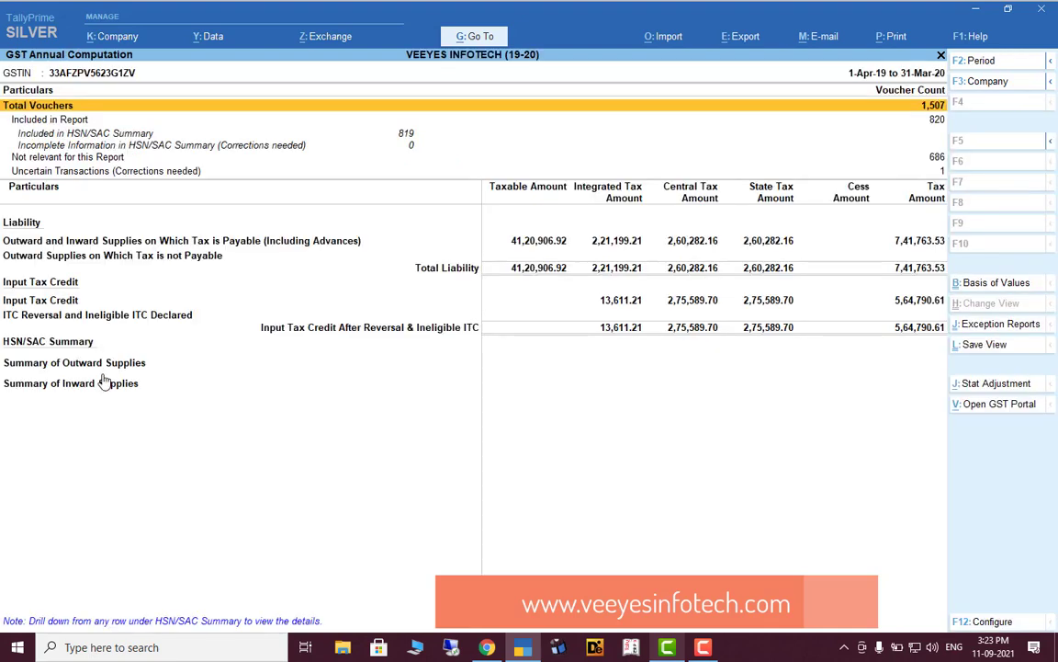
click(82, 365)
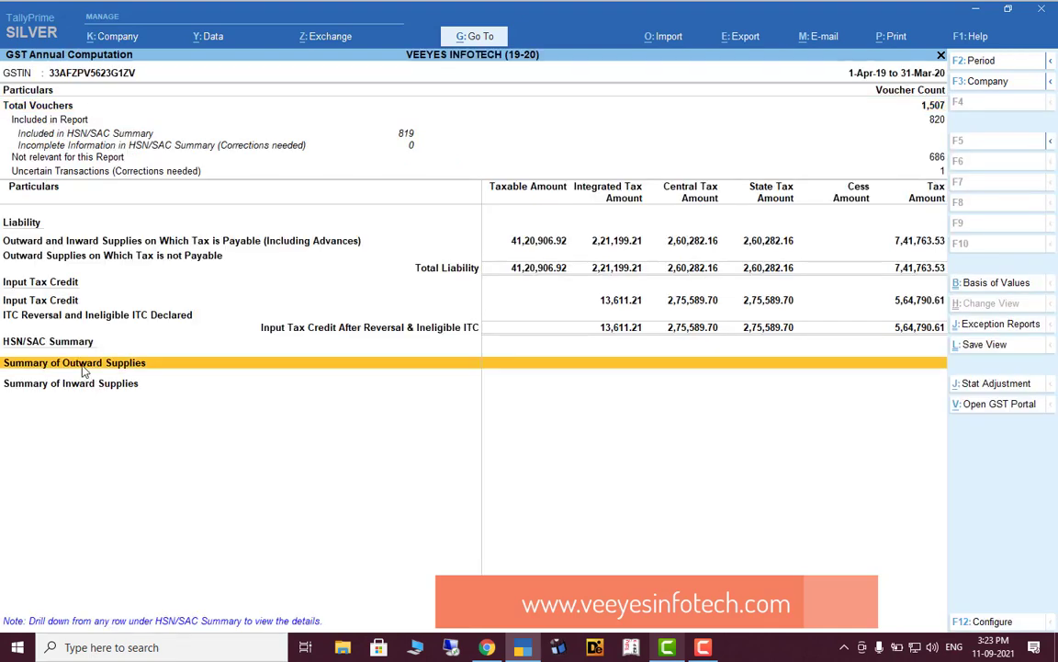
click(83, 365)
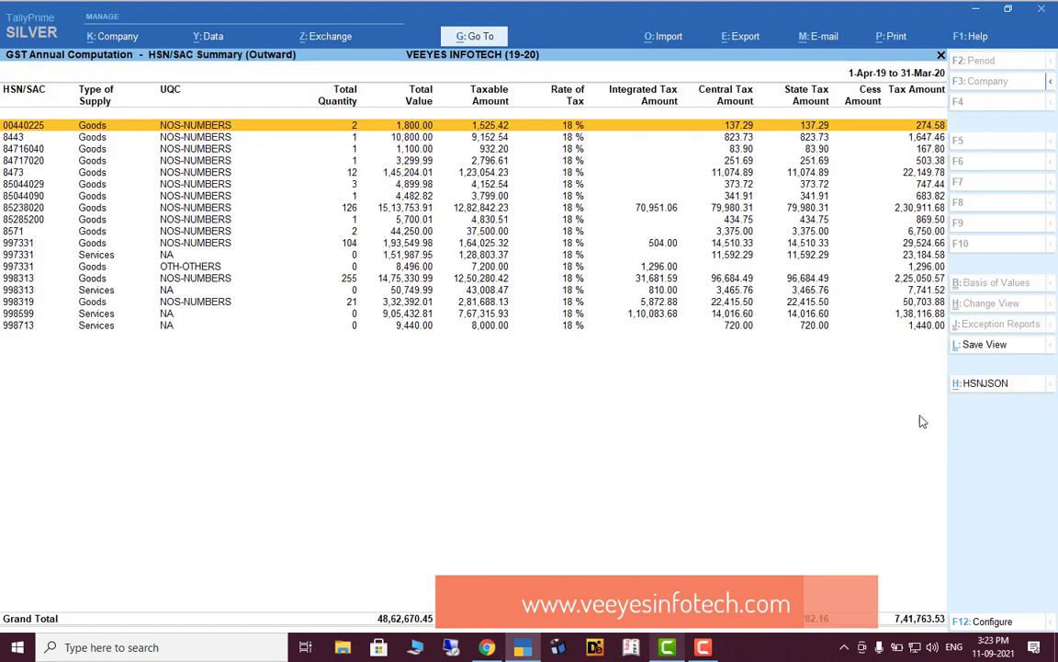
click(992, 391)
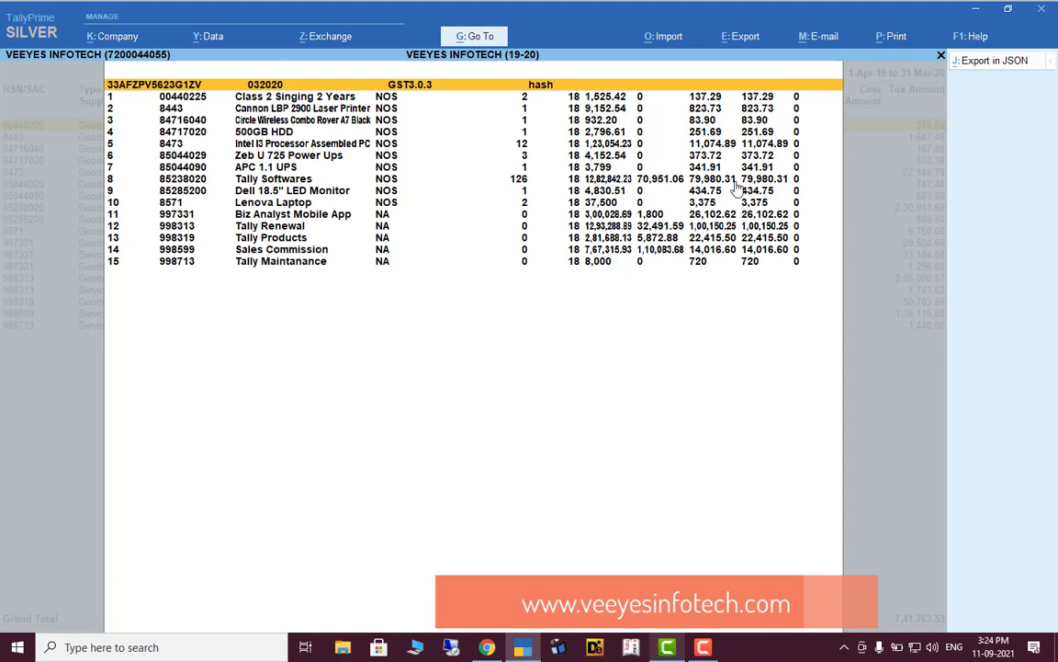
Close the HSN JSON preview and back out through the reports to Gateway of Tally
key(Escape)
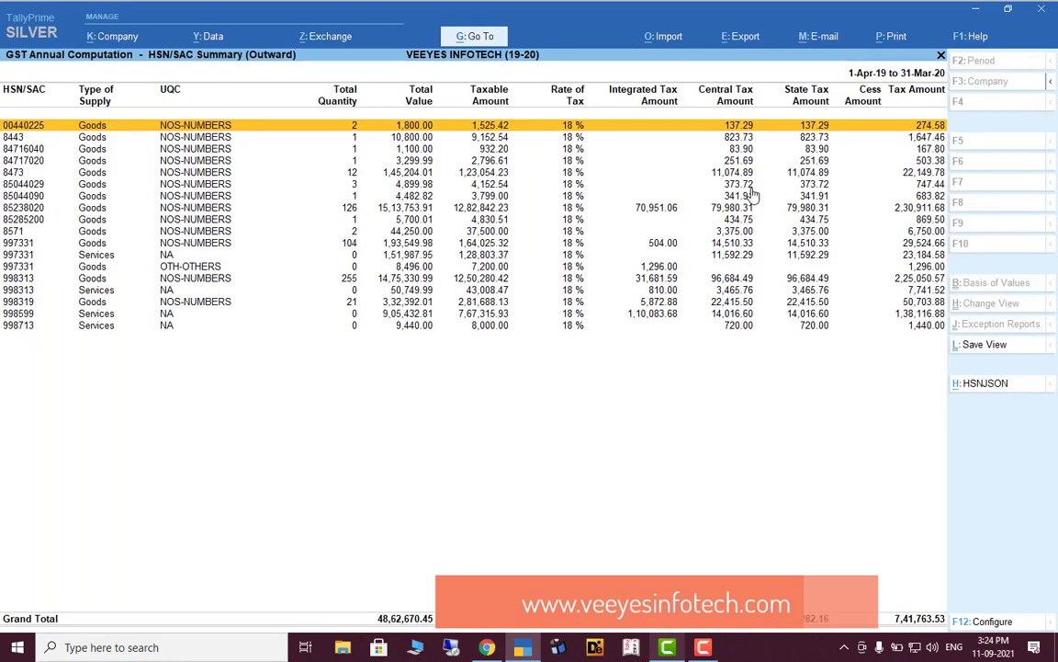
key(Escape)
key(Escape)
key(Escape)
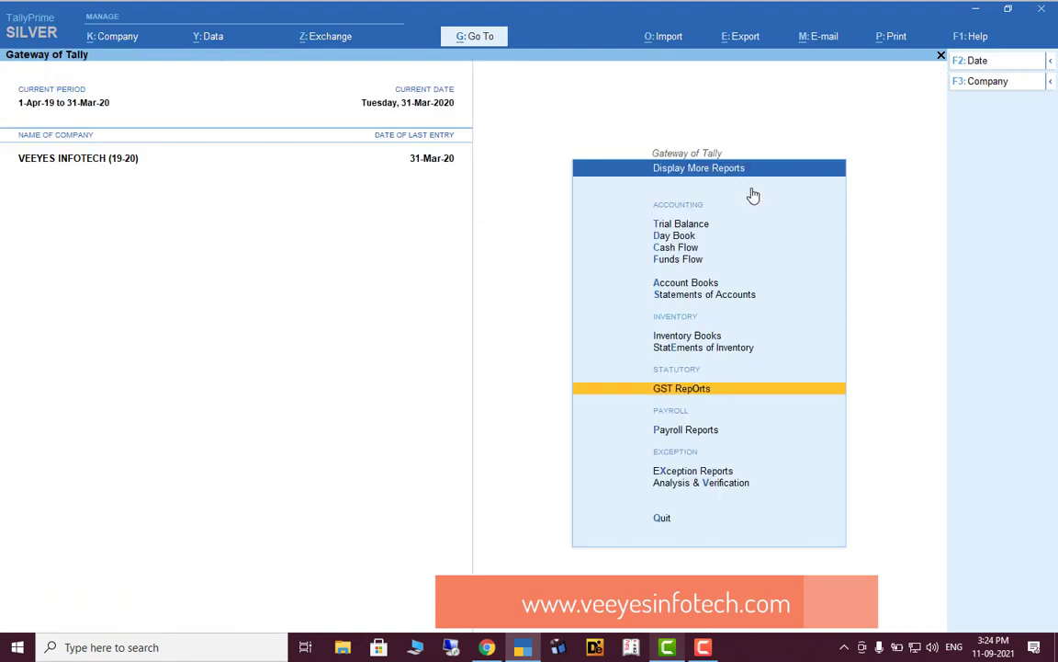
key(Escape)
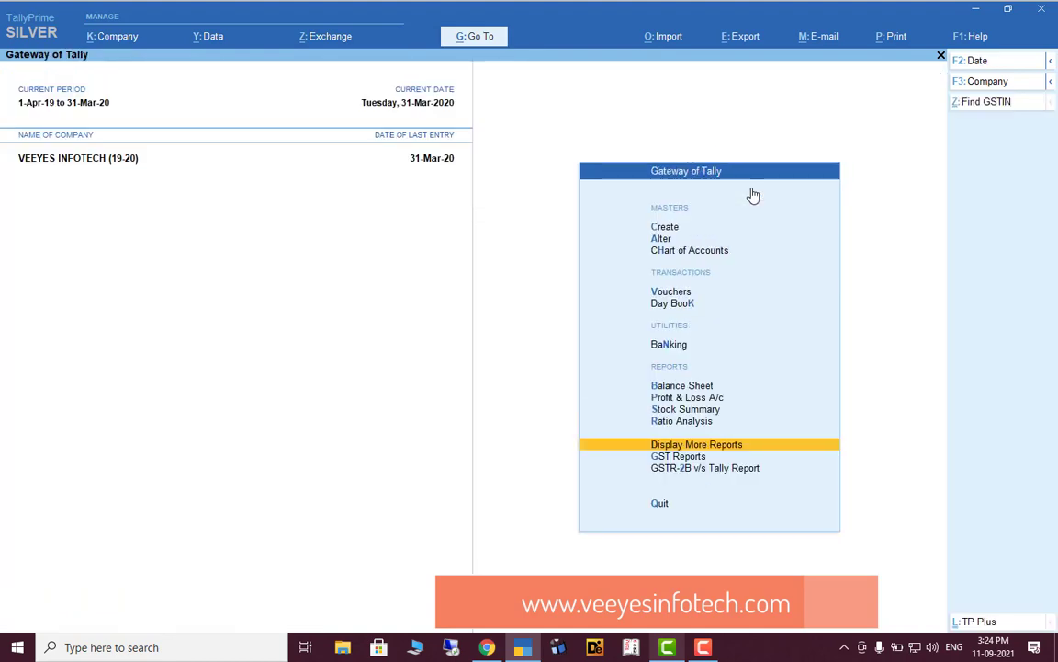